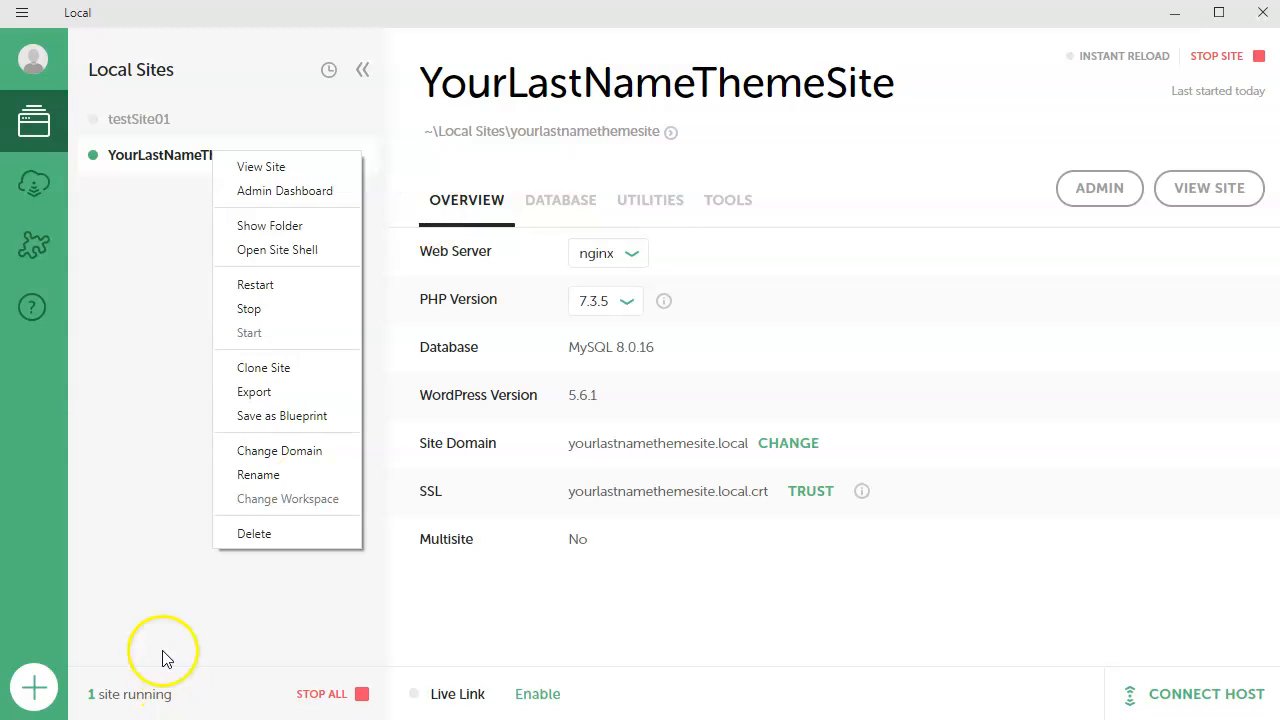
Open the WordPress admin dashboard login for the YourLastNameThemeSite local site in Firefox
left_click(146, 361)
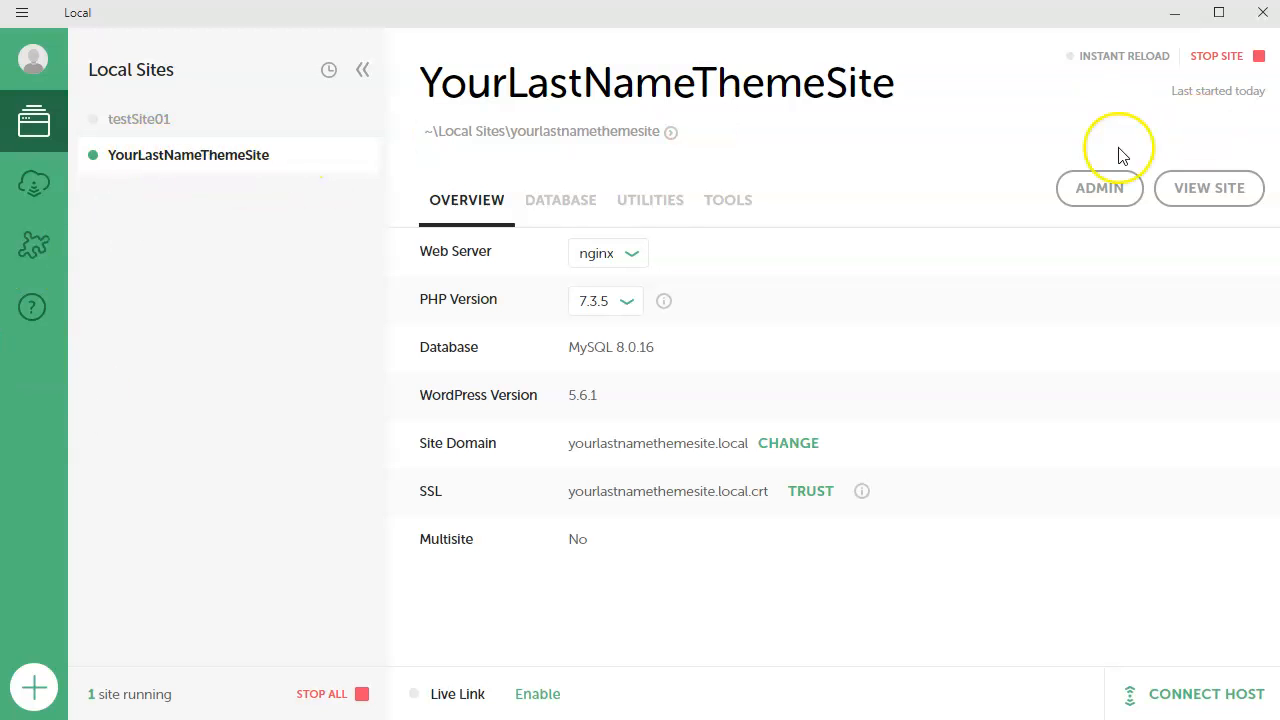
left_click(226, 158)
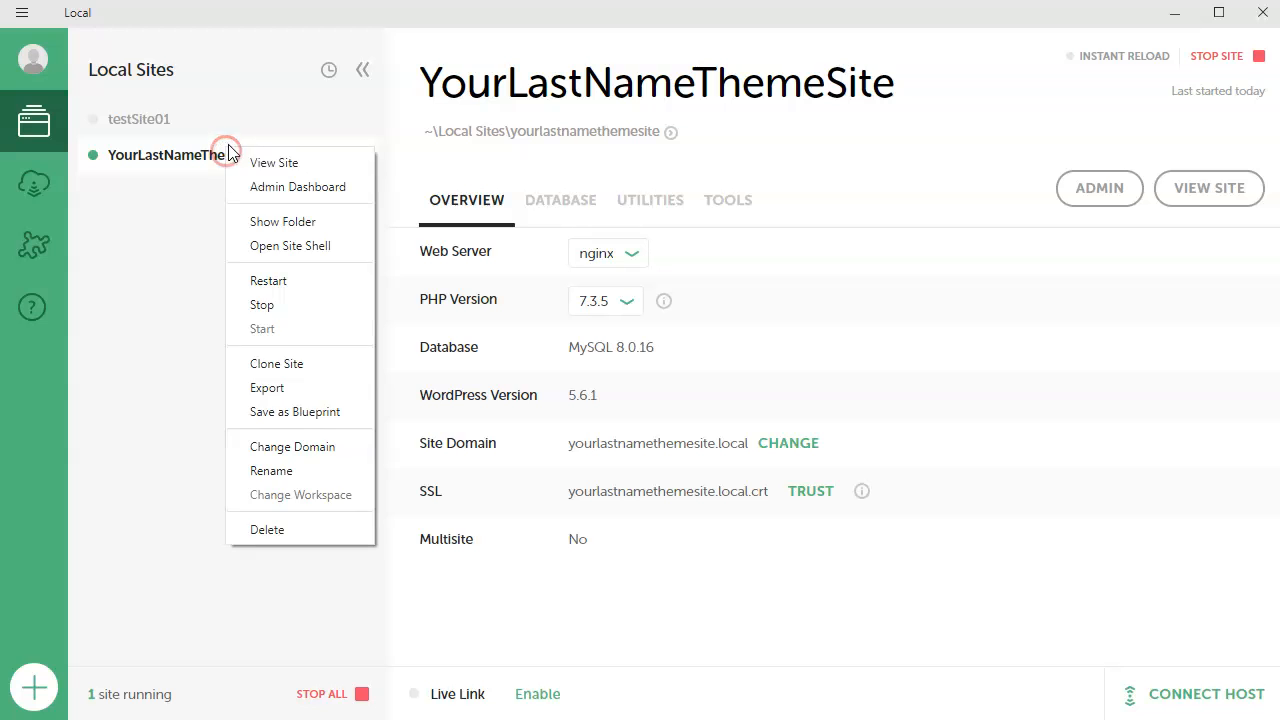
left_click(160, 412)
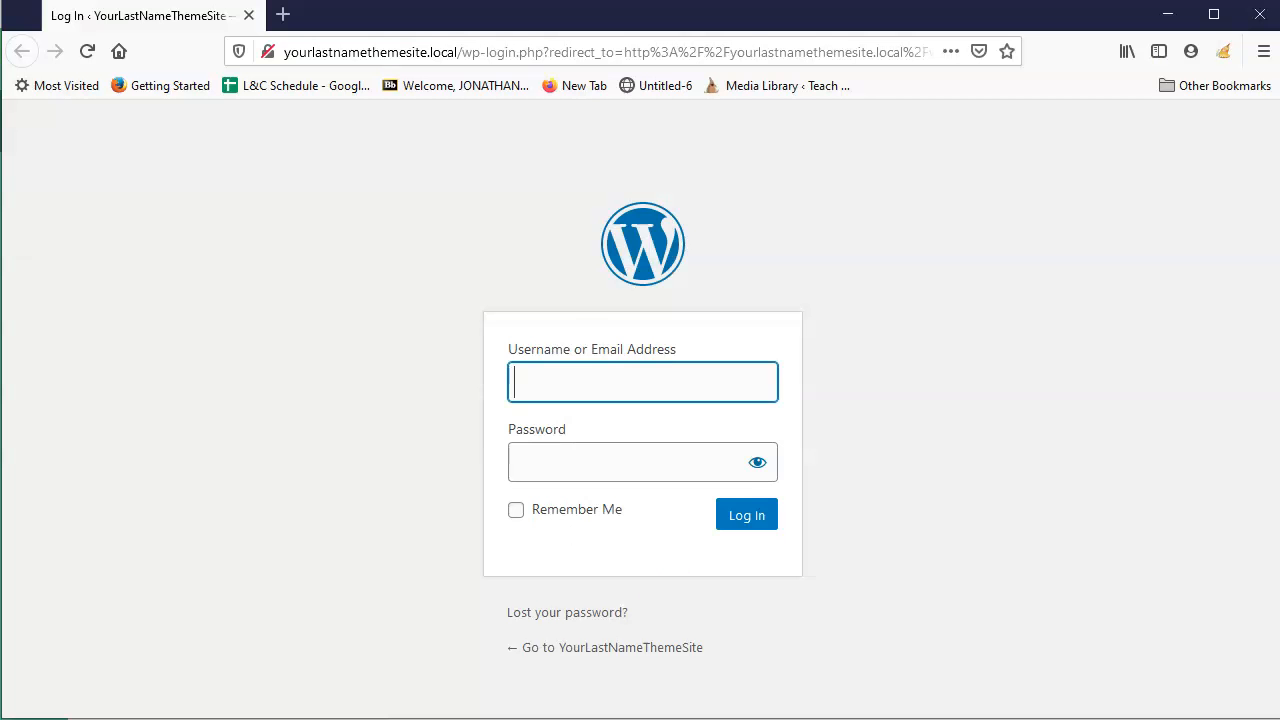
Log in to WordPress with the username vcp and the account password, and dismiss the offer to save the login
left_click(634, 378)
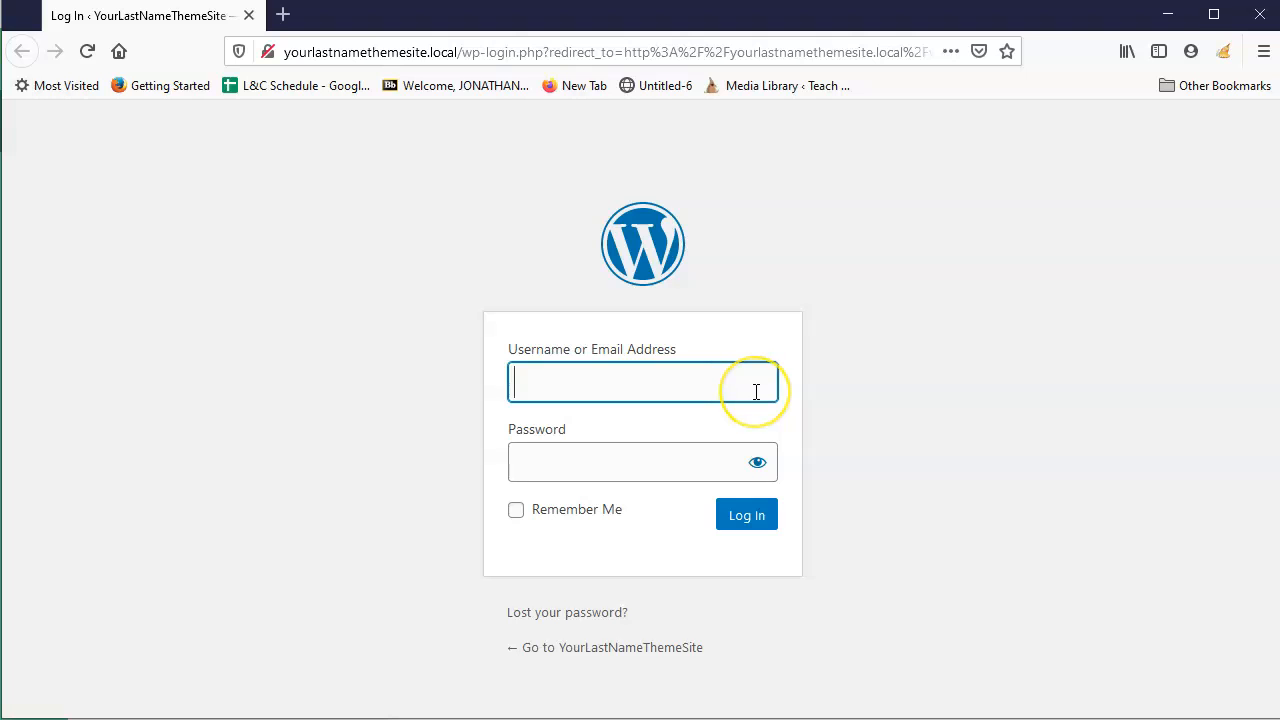
type("vcp")
key("Tab")
type("•••")
key("Return")
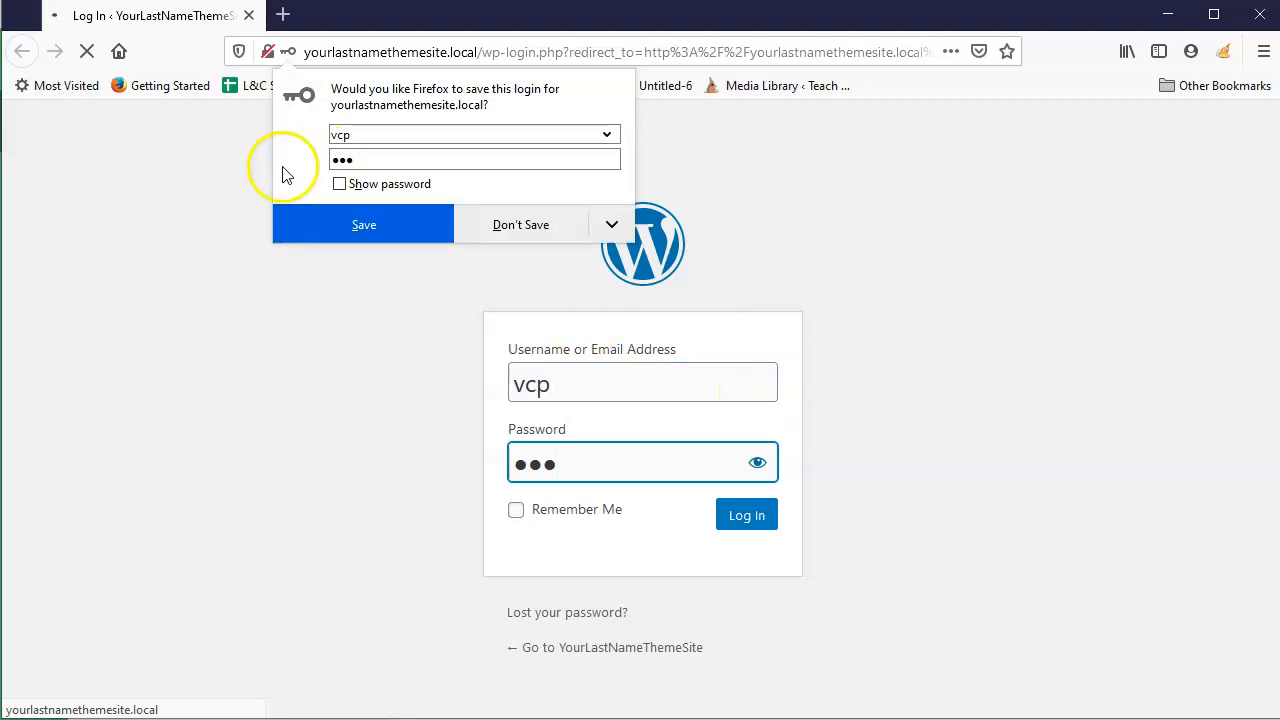
left_click(491, 331)
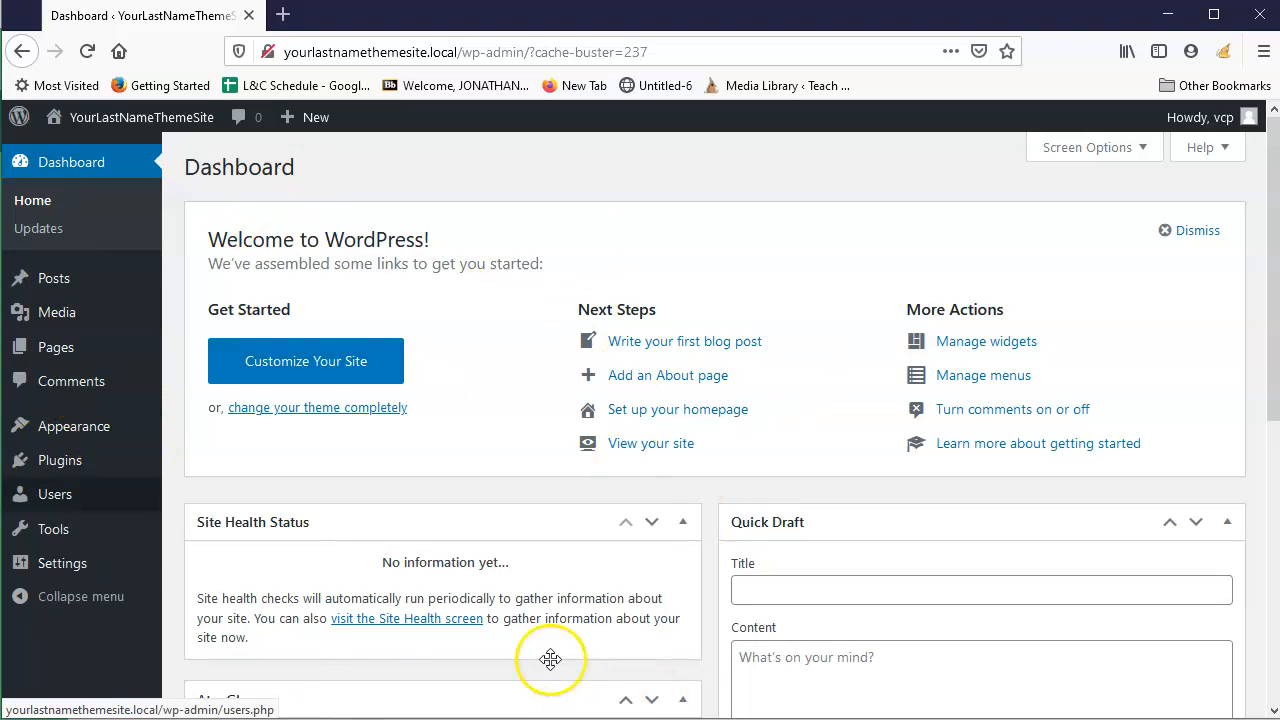
Look over the dashboard and its admin sections, and open the list of installed themes
scroll(723, 441, "down", 5)
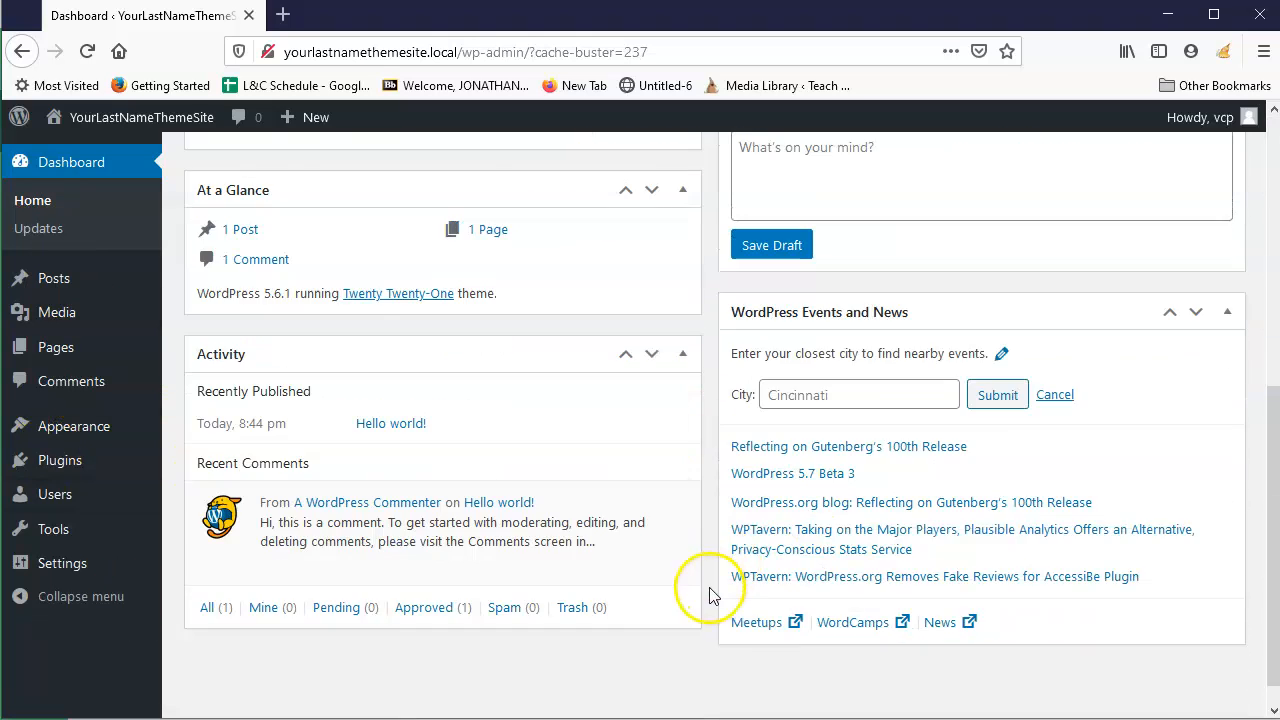
scroll(709, 591, "up", 5)
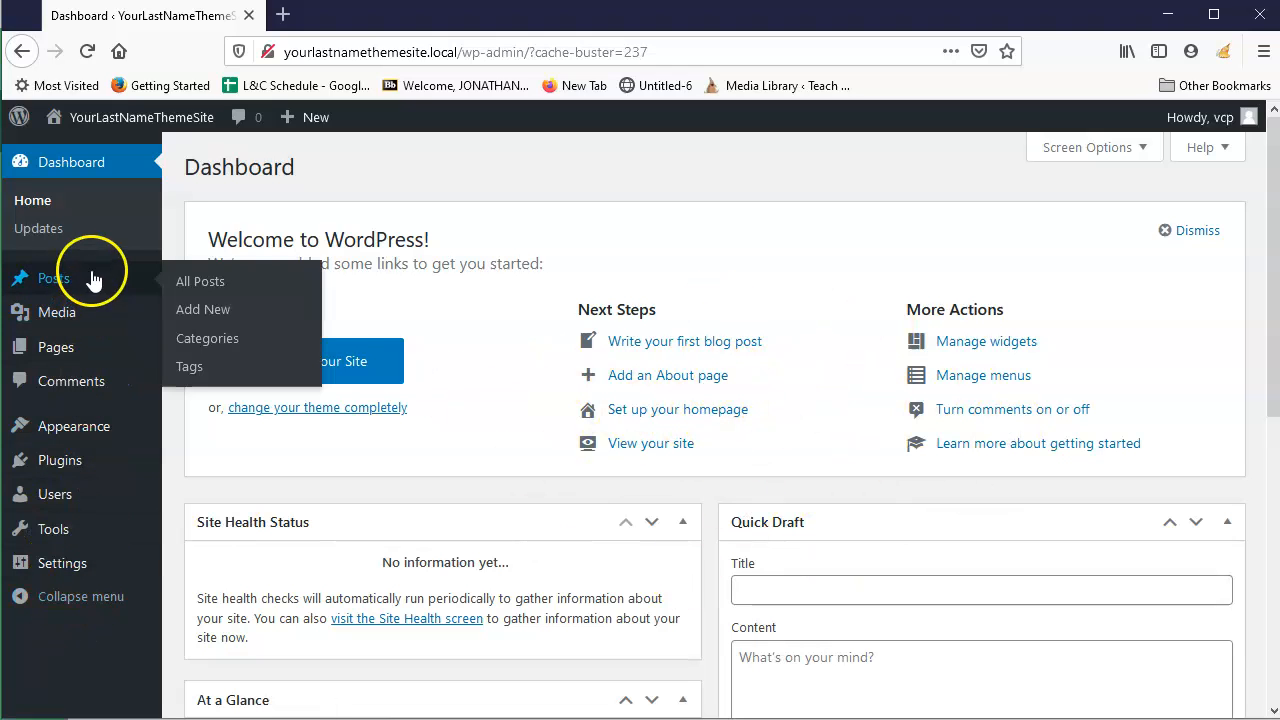
mouse_move(134, 488)
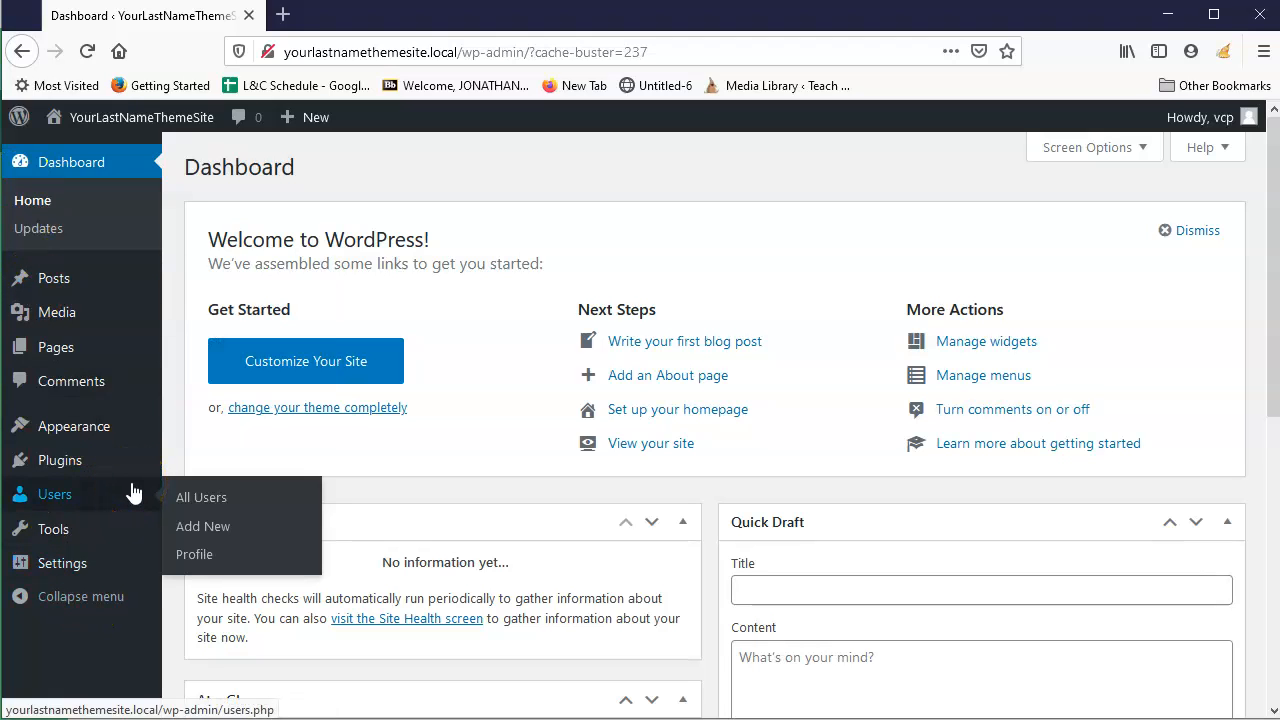
mouse_move(82, 426)
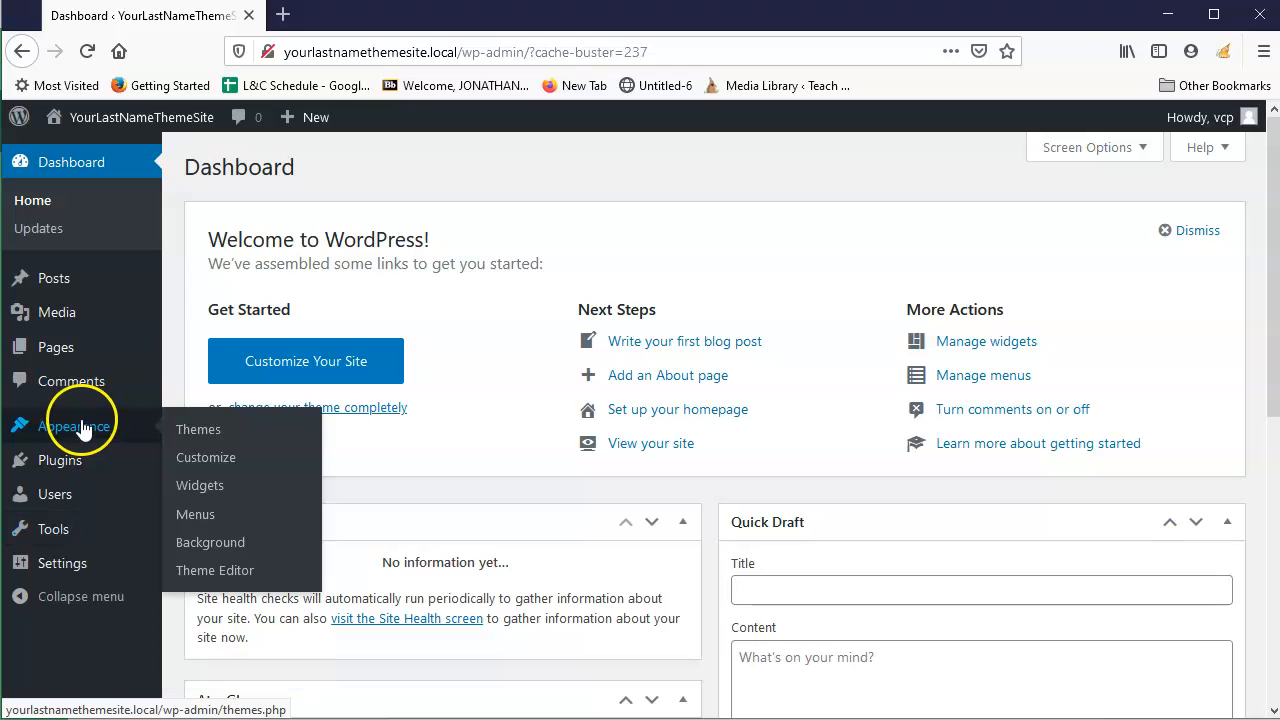
left_click(203, 440)
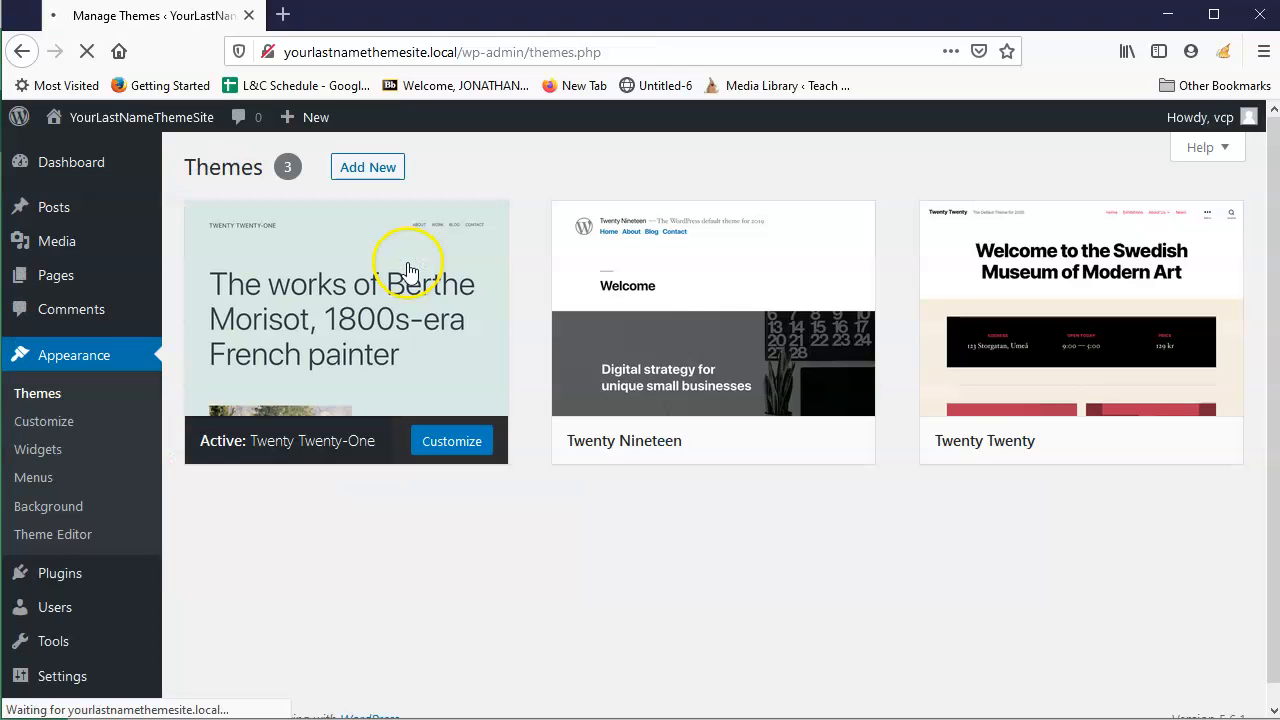
mouse_move(408, 270)
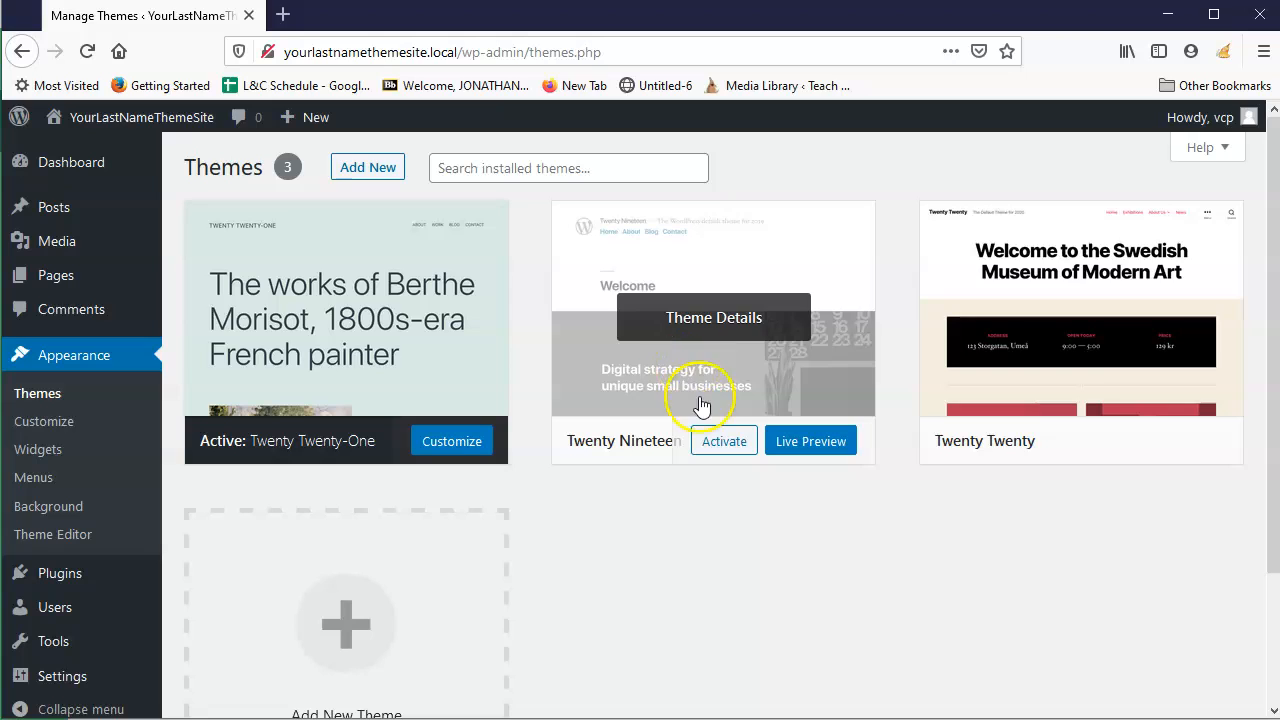
Search for new plugins matching "simply gallery block" and install the SimpLy Gallery Blocks with Lightbox plugin
left_click(59, 573)
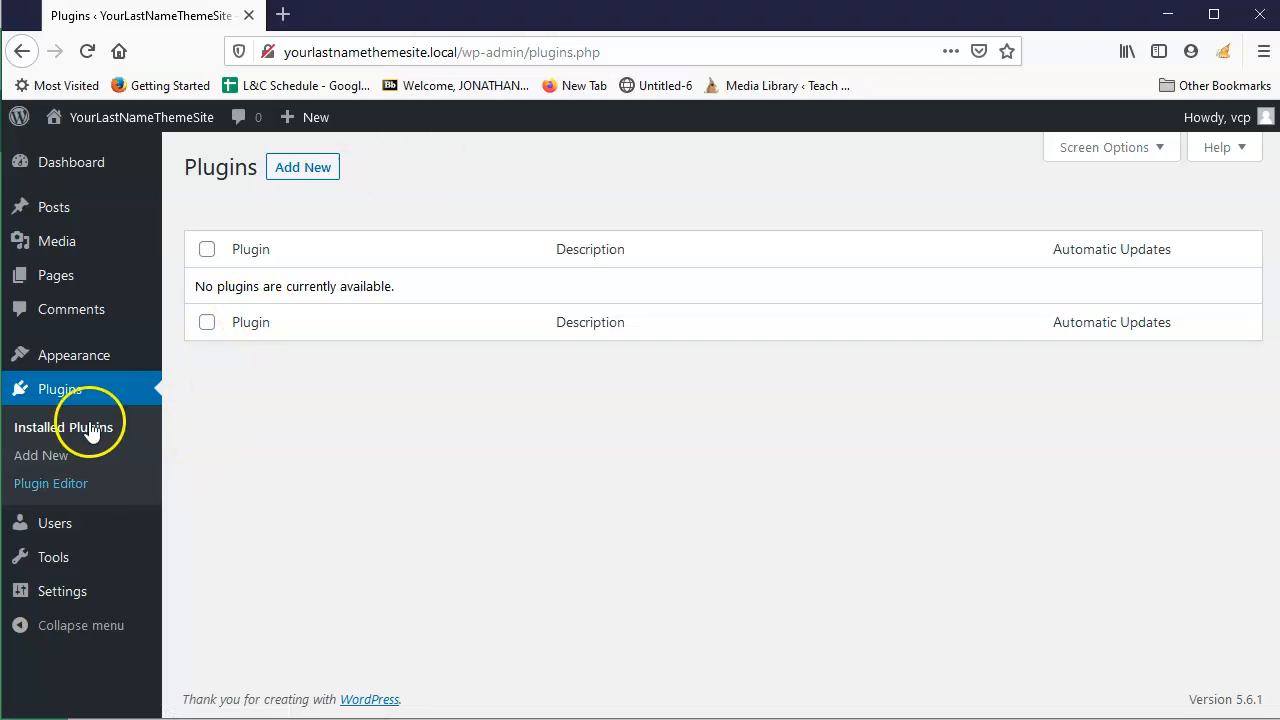
left_click(306, 170)
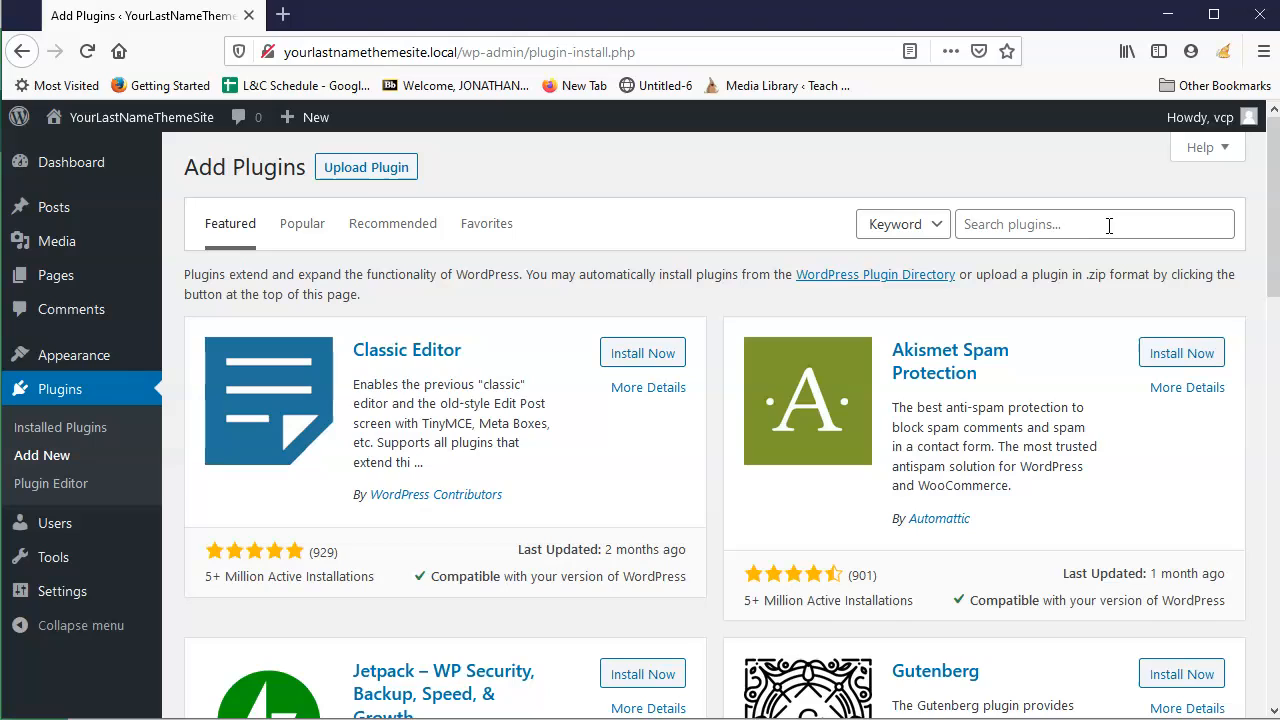
left_click(1114, 224)
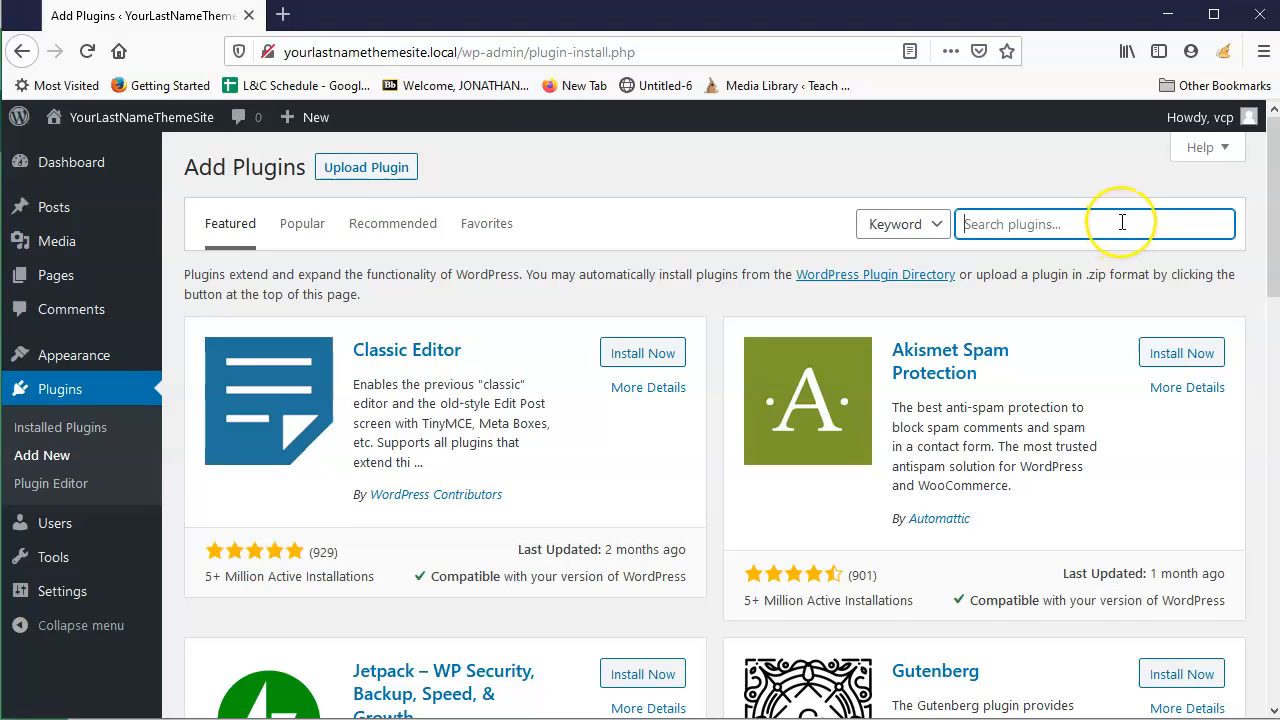
type("simpl")
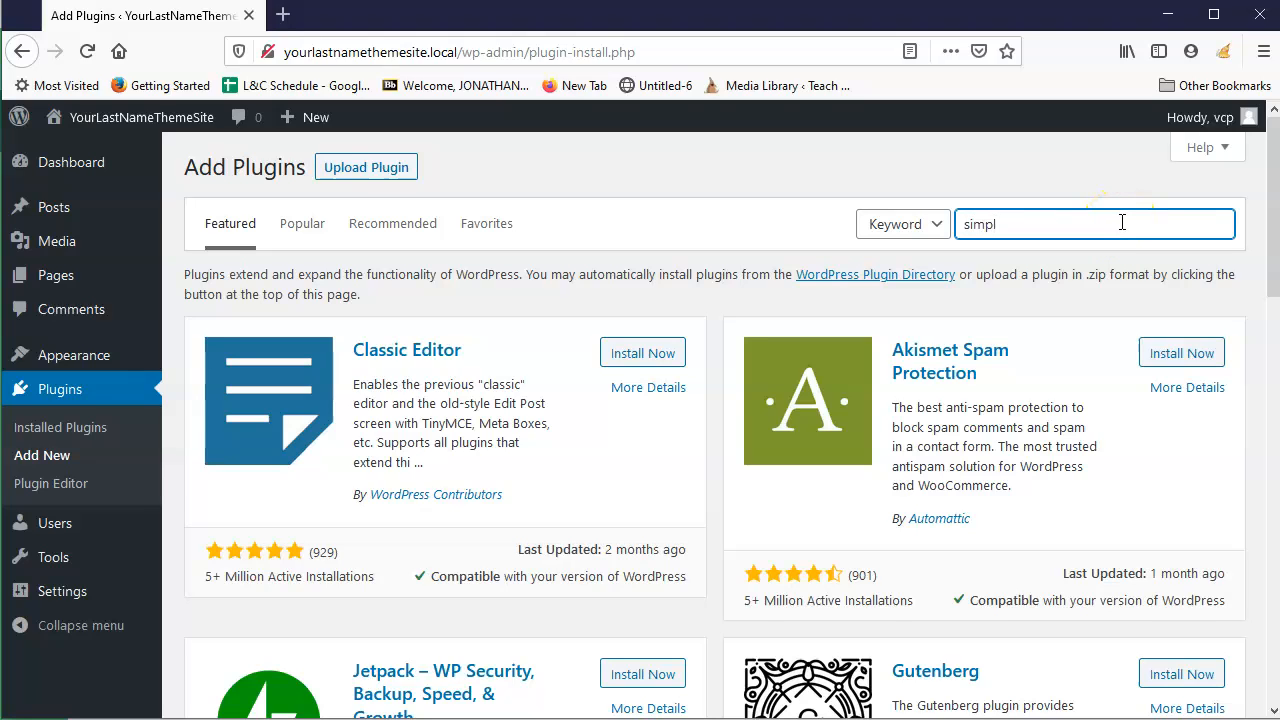
type("y gallery bl")
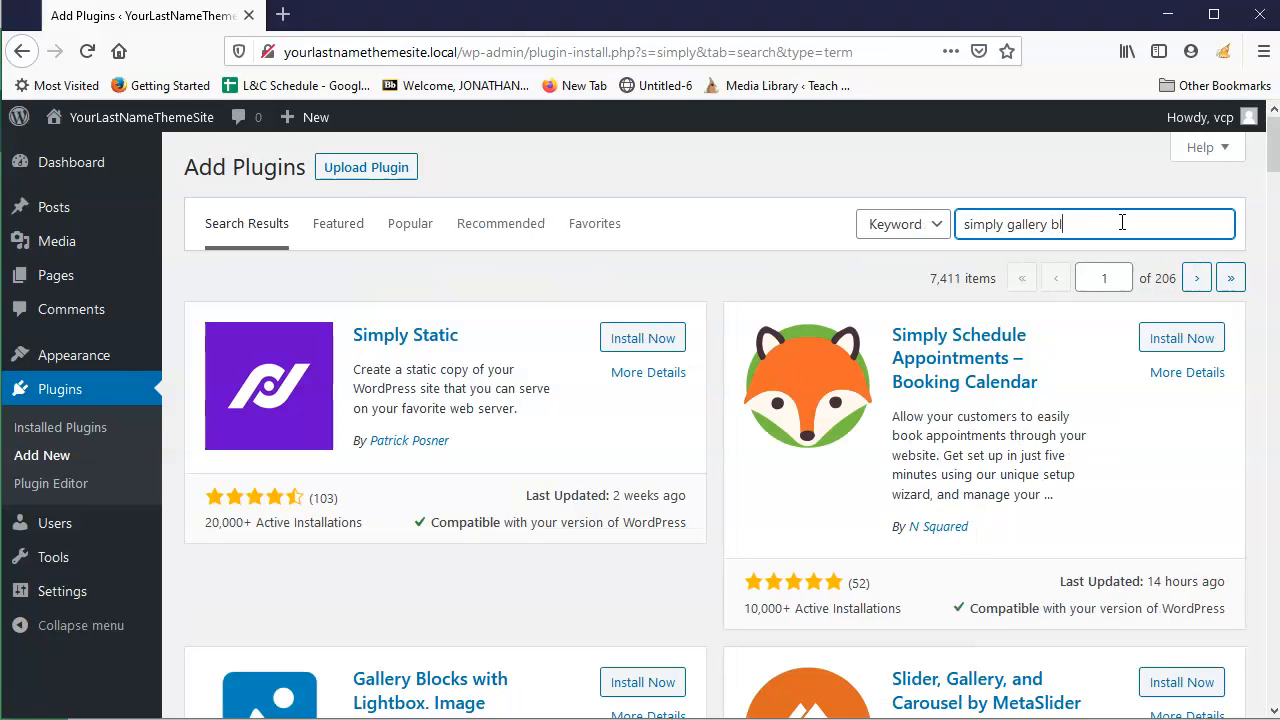
type("ock")
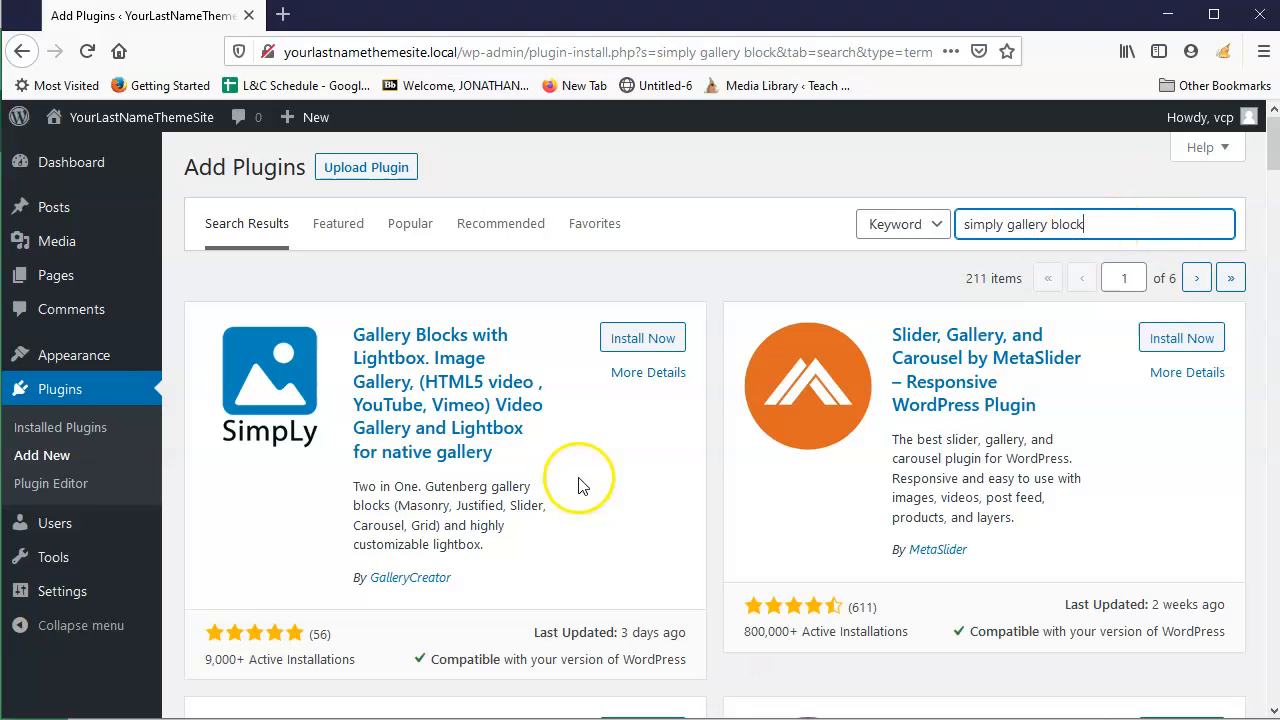
left_click(645, 338)
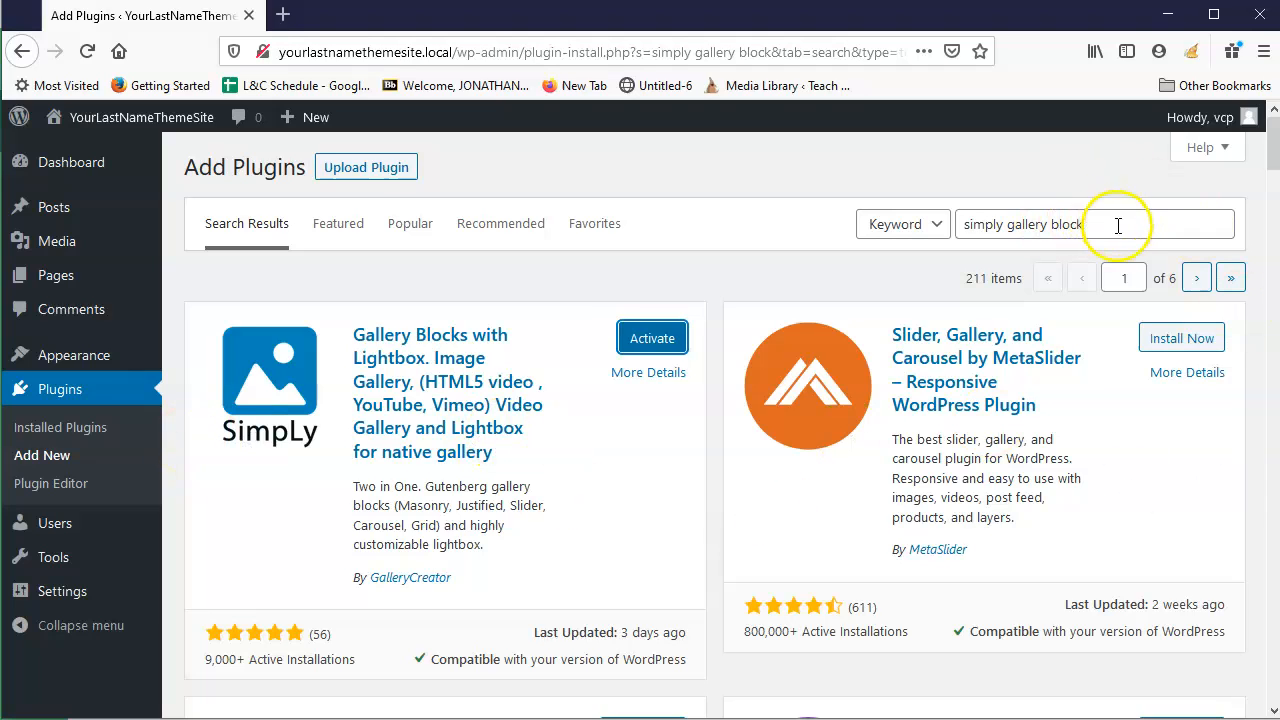
Search for "atomic blocks", then install and activate the Atomic Blocks – Gutenberg Blocks Collection plugin
left_click_drag(1200, 222, 914, 218)
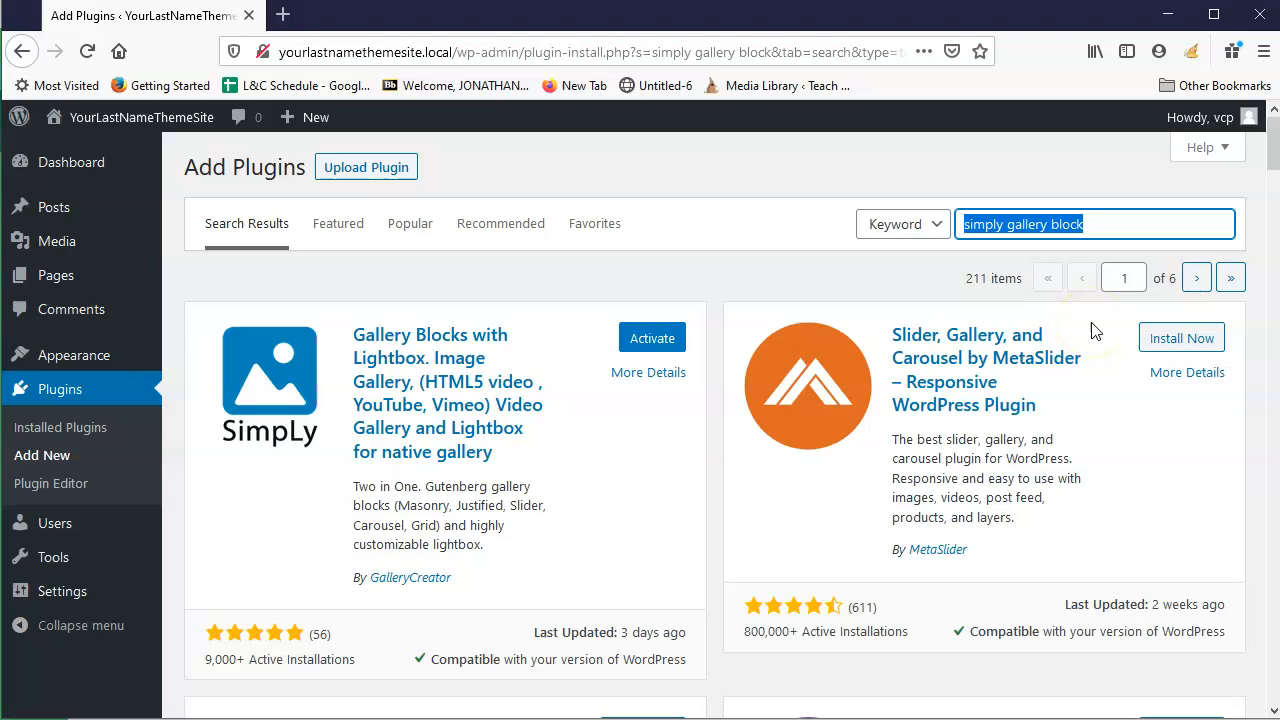
type("atomic blocks")
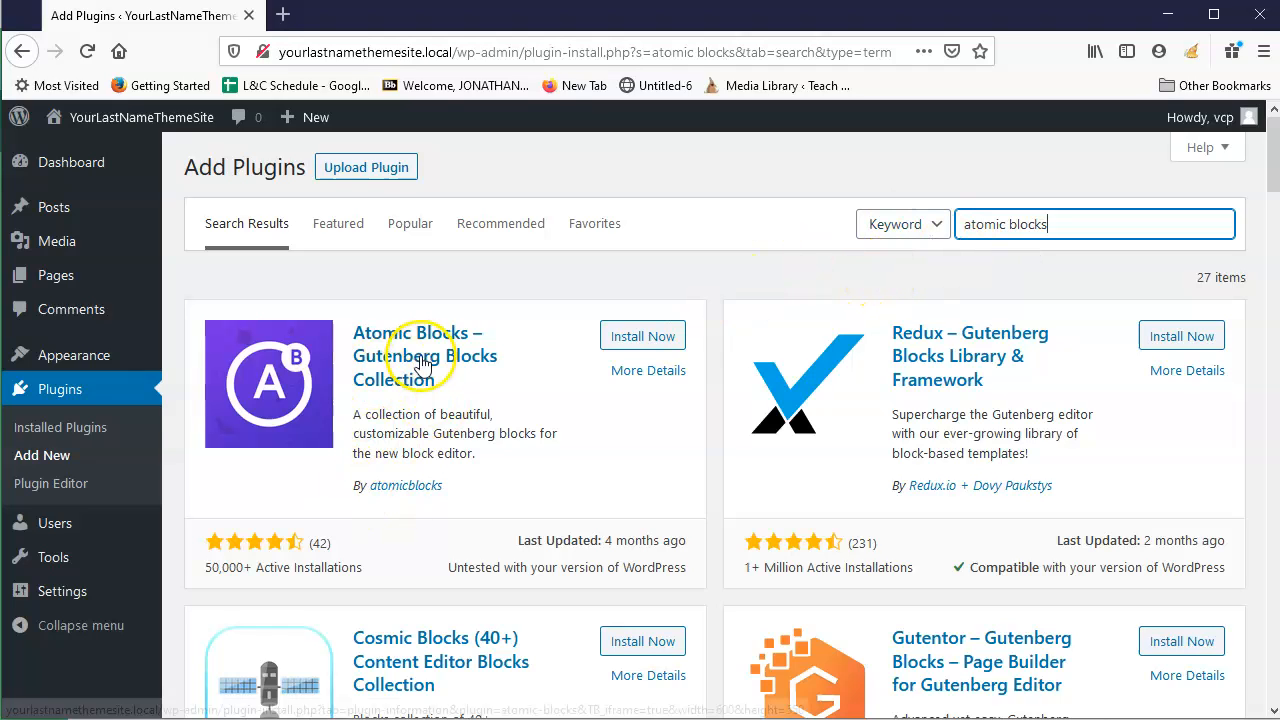
left_click(630, 335)
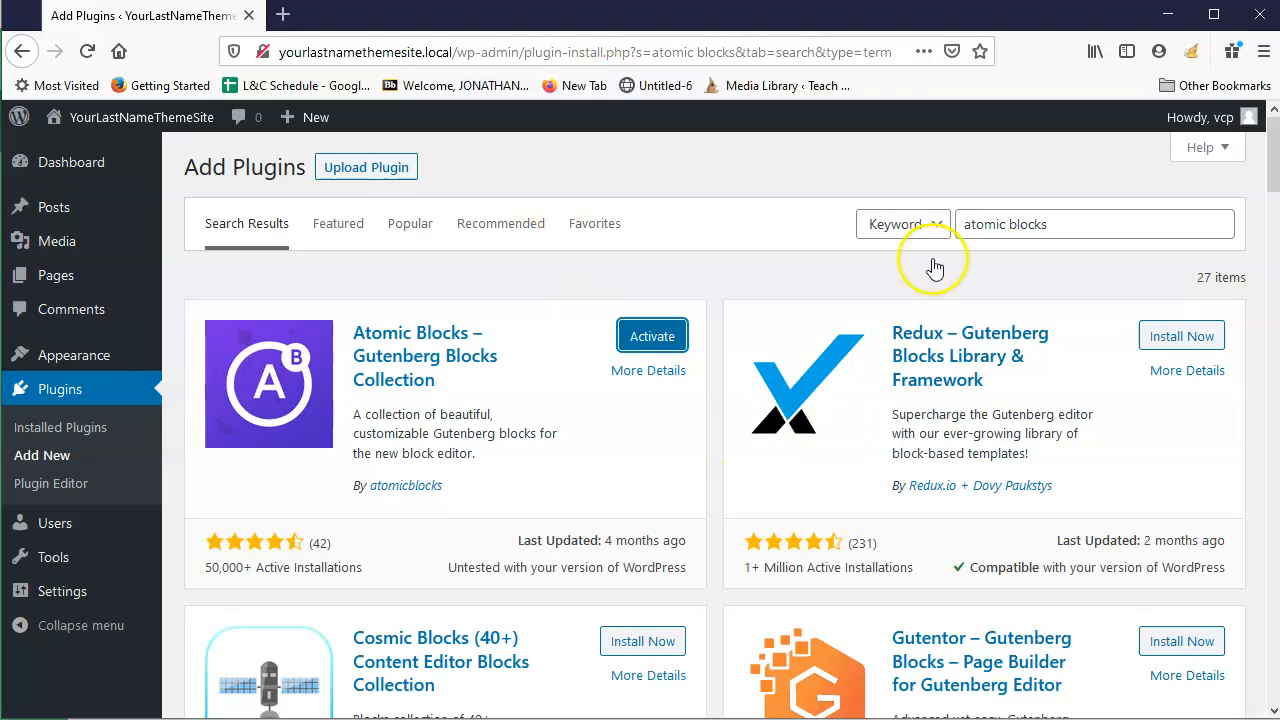
left_click(634, 335)
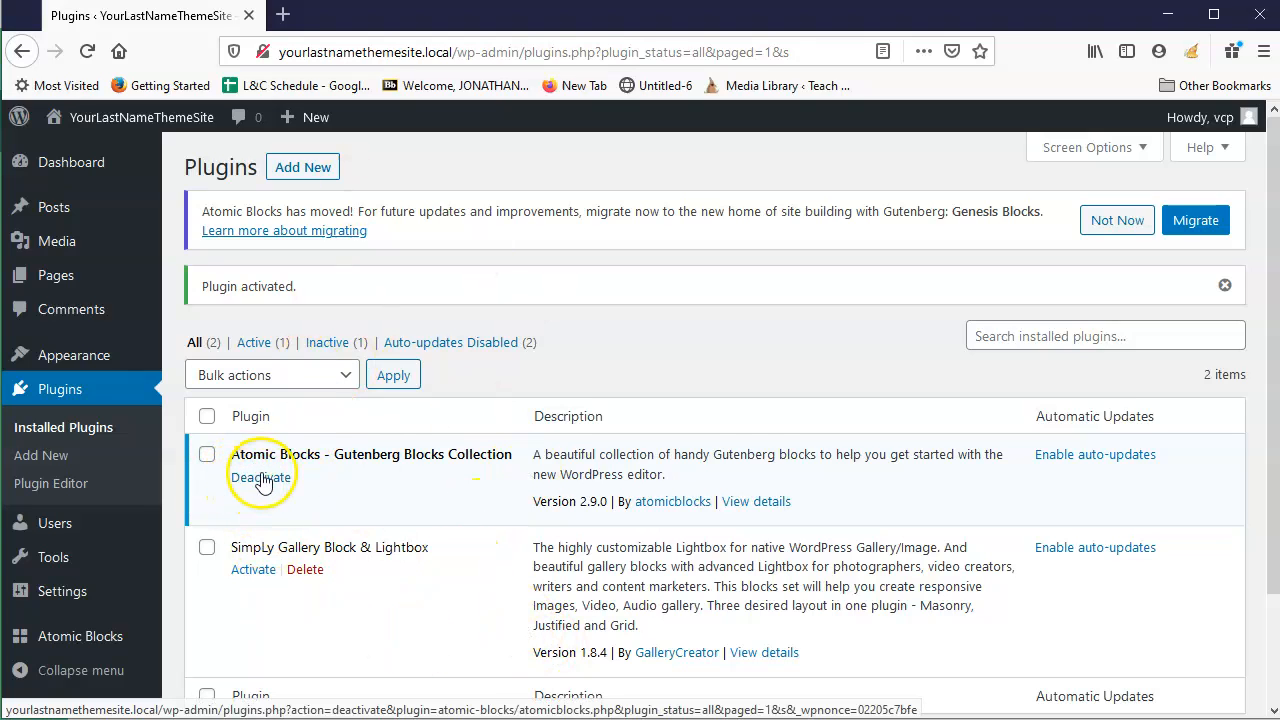
Activate the SimpLy Gallery Block & Lightbox plugin and allow its update notifications and diagnostic tracking
left_click(245, 571)
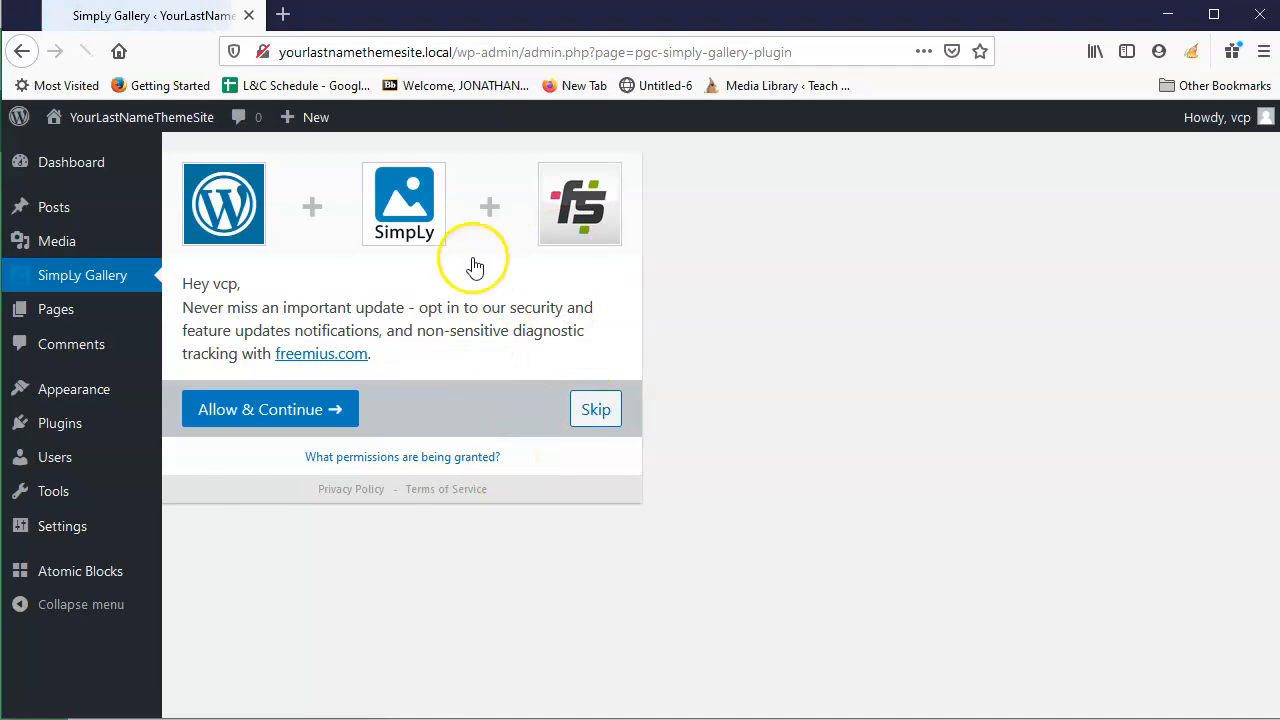
left_click(286, 409)
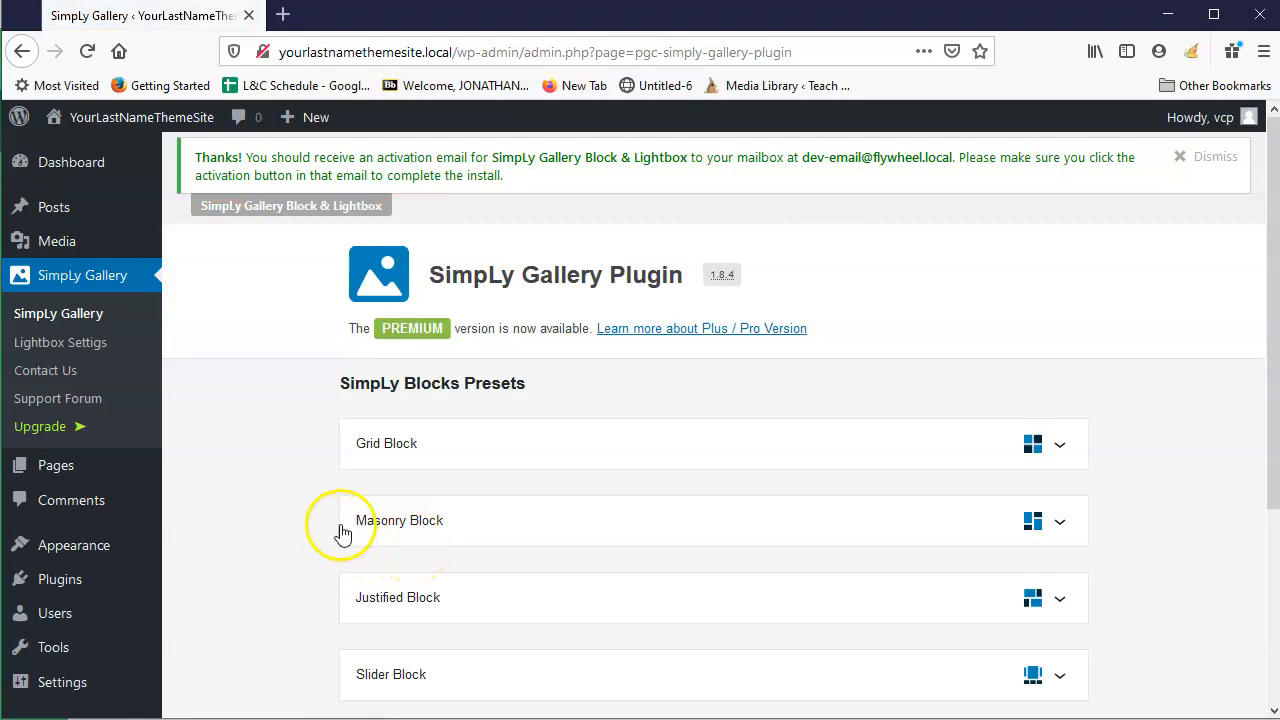
Review the SimpLy Blocks presets and return to the list of installed plugins
scroll(335, 535, "down", 3)
scroll(306, 569, "up", 3)
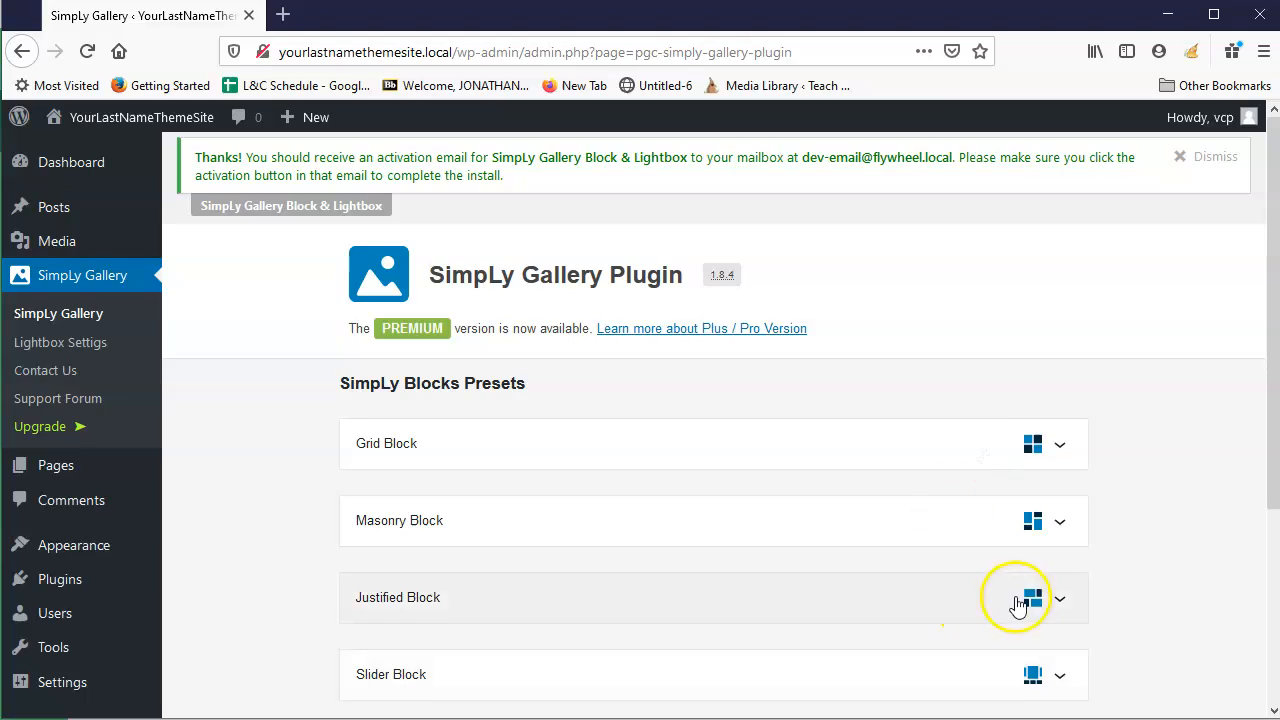
scroll(1020, 597, "down", 3)
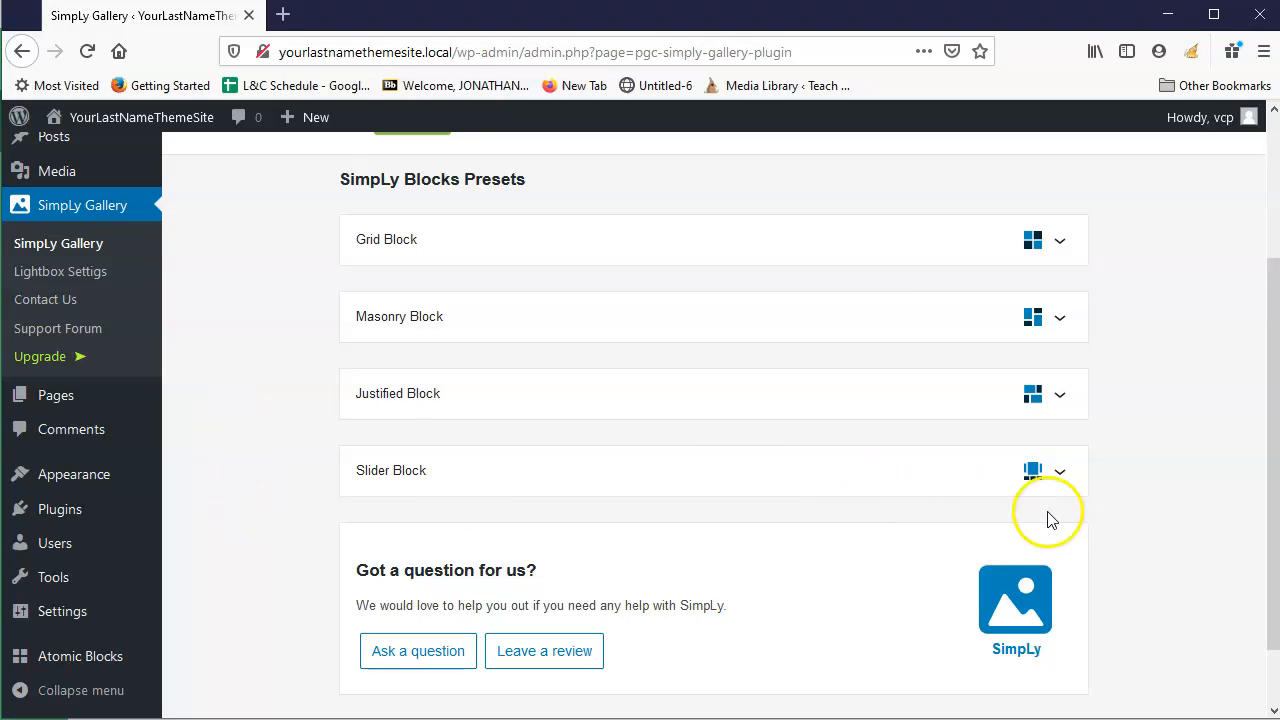
scroll(1154, 431, "up", 3)
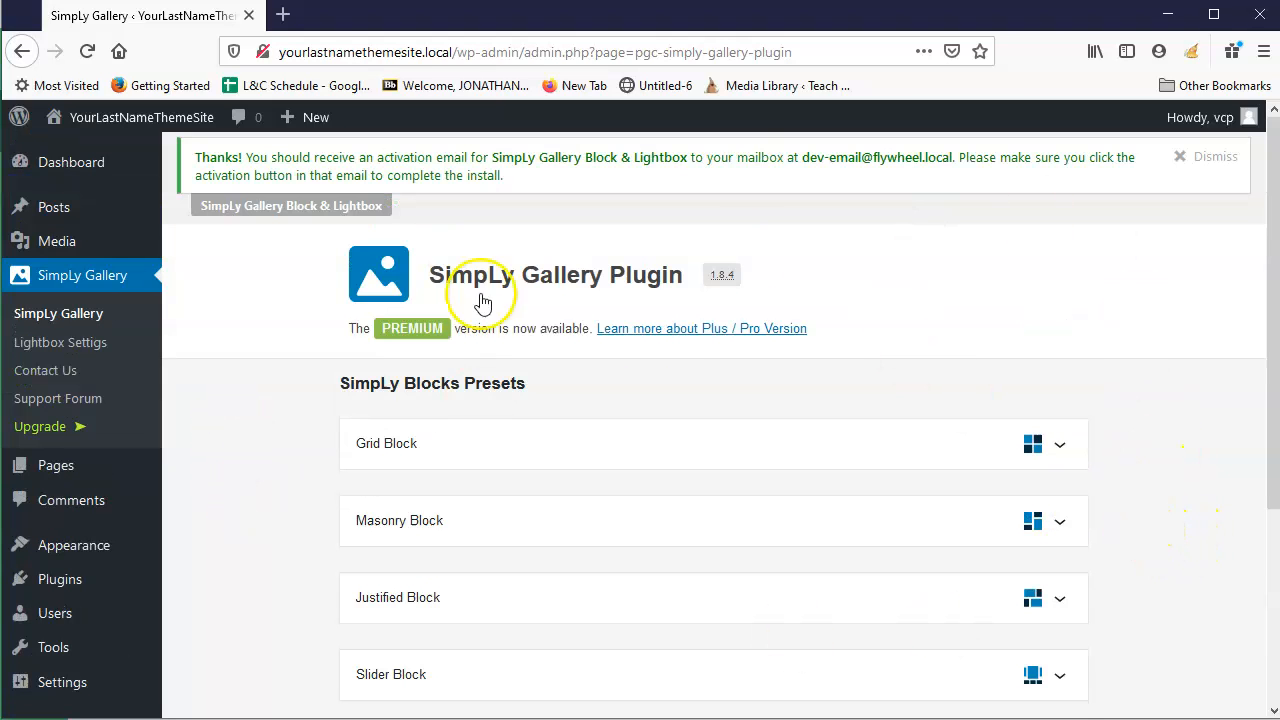
left_click(57, 580)
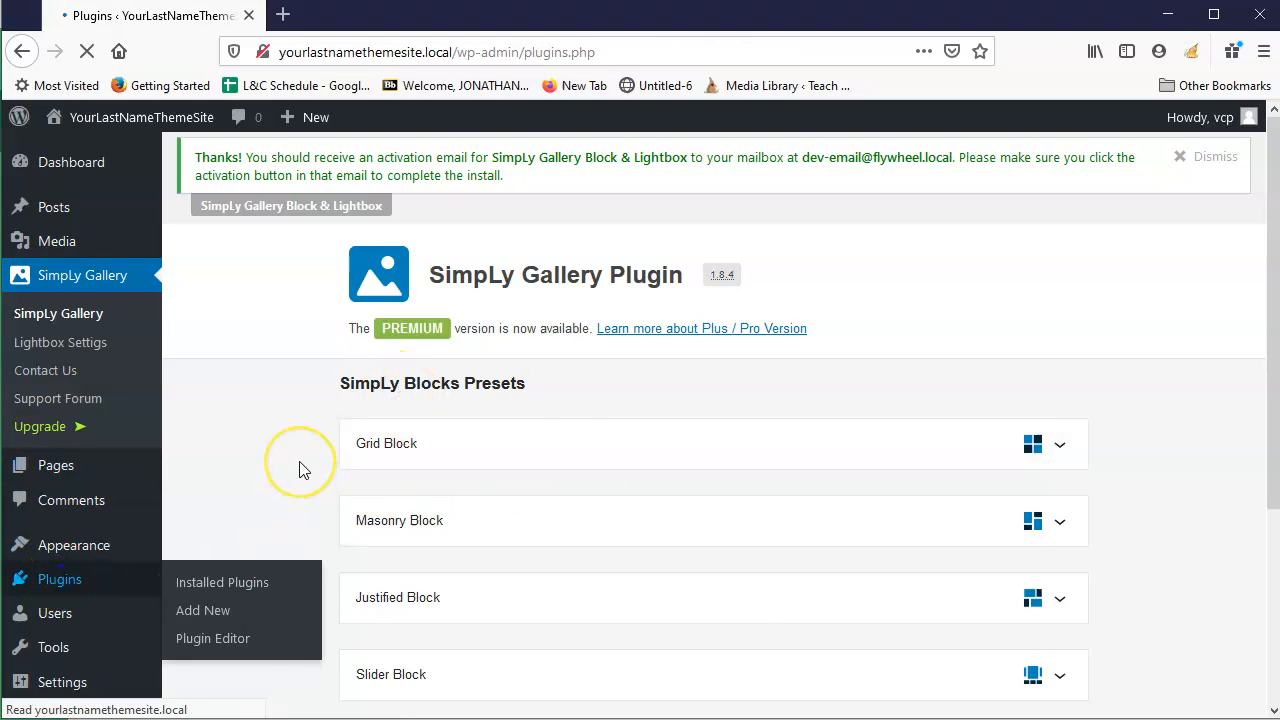